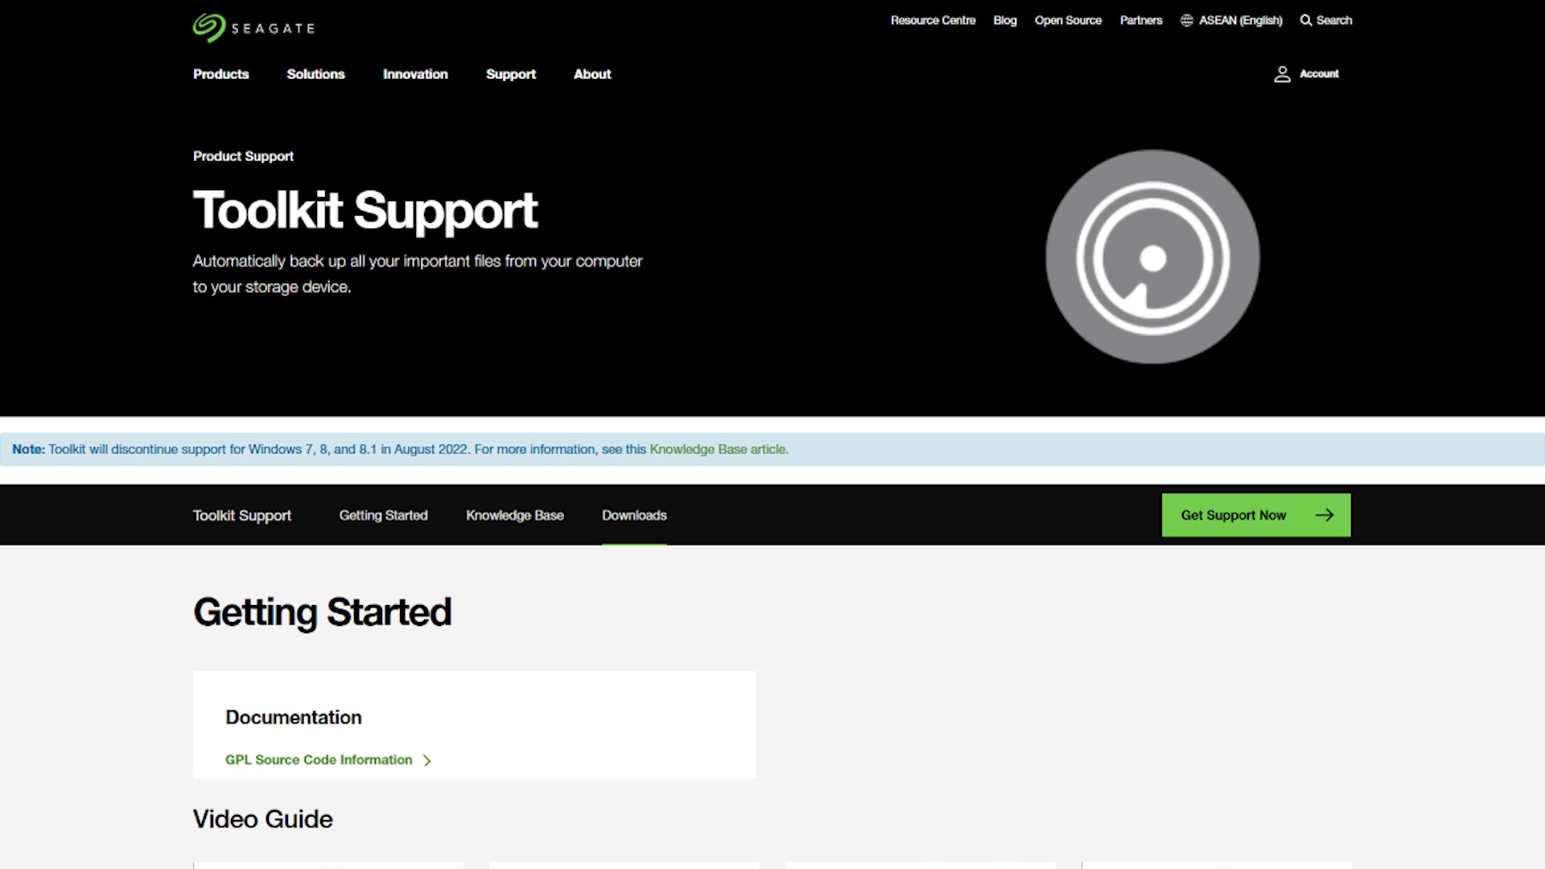
pyautogui.scroll(-3, 774, 436)
pyautogui.scroll(-5, 773, 435)
pyautogui.scroll(-5, 773, 434)
pyautogui.scroll(-5, 773, 434)
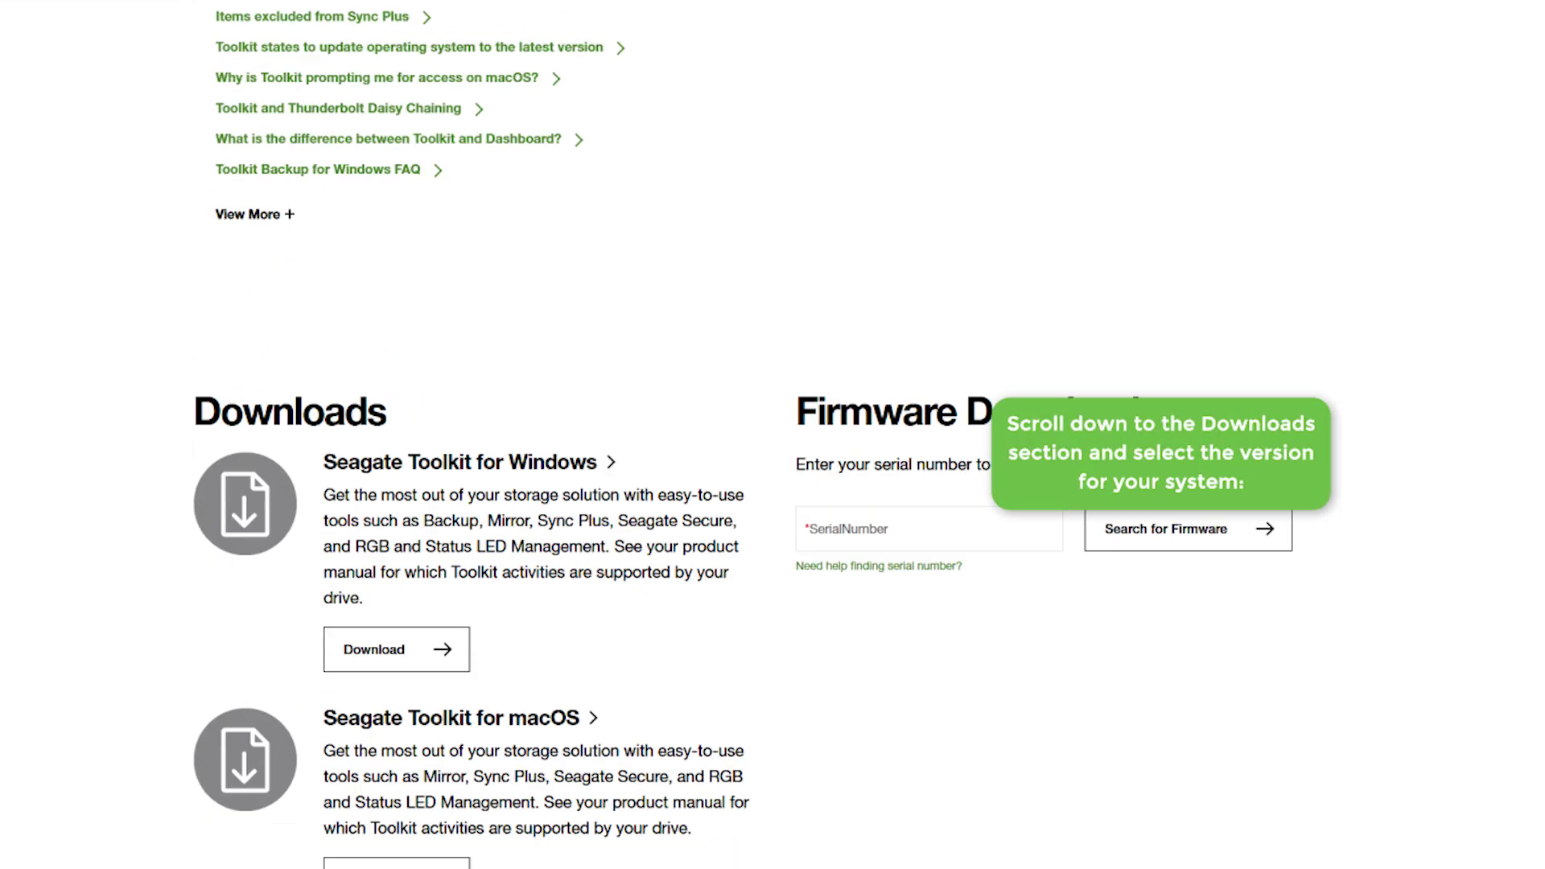
pyautogui.scroll(-3, 772, 435)
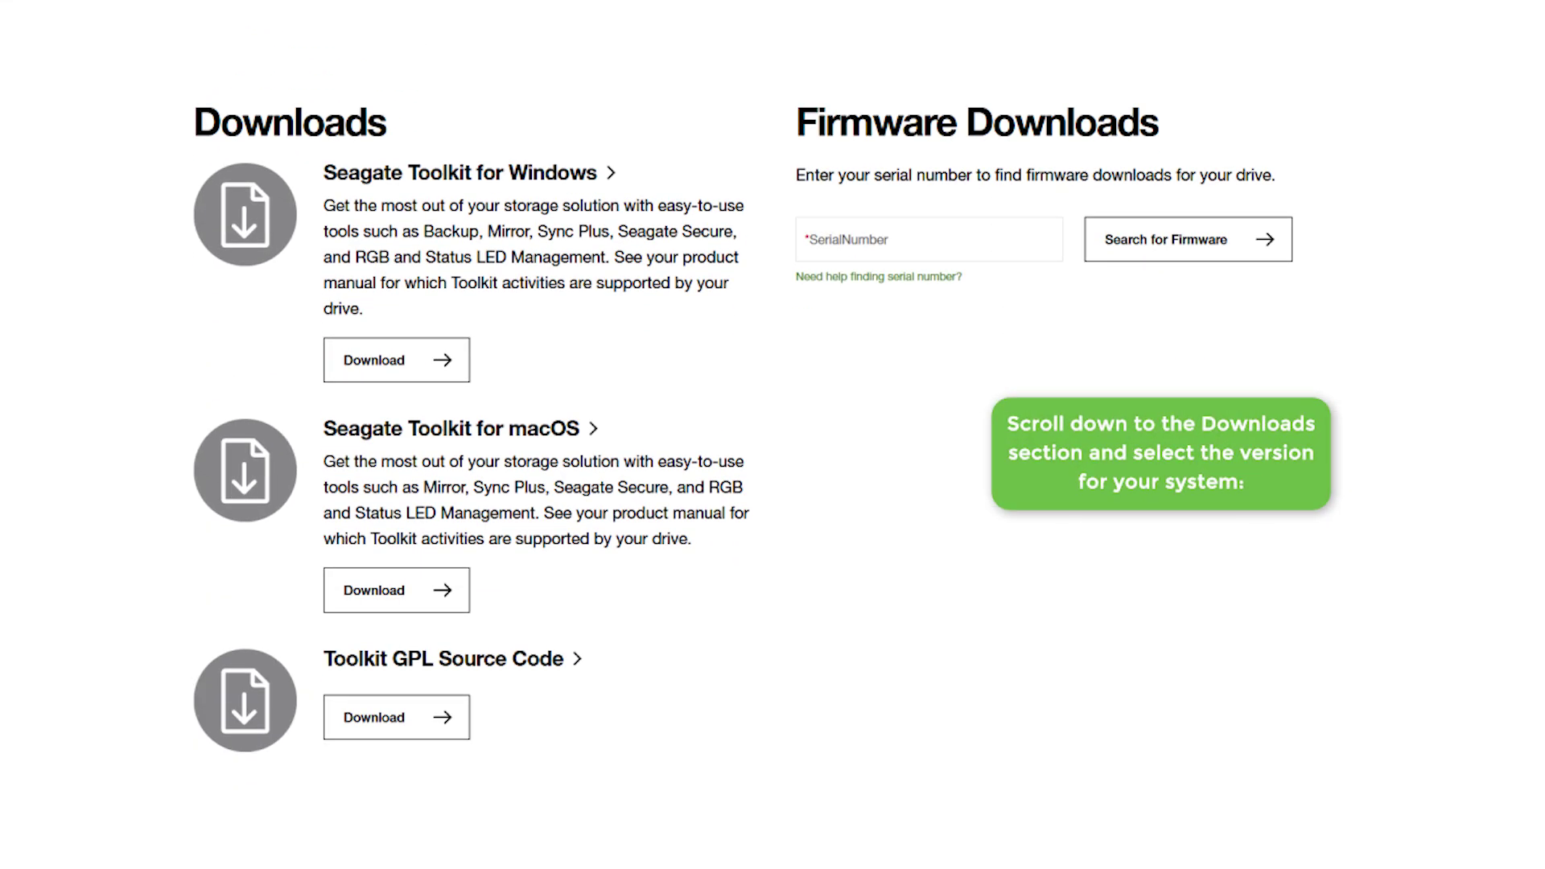